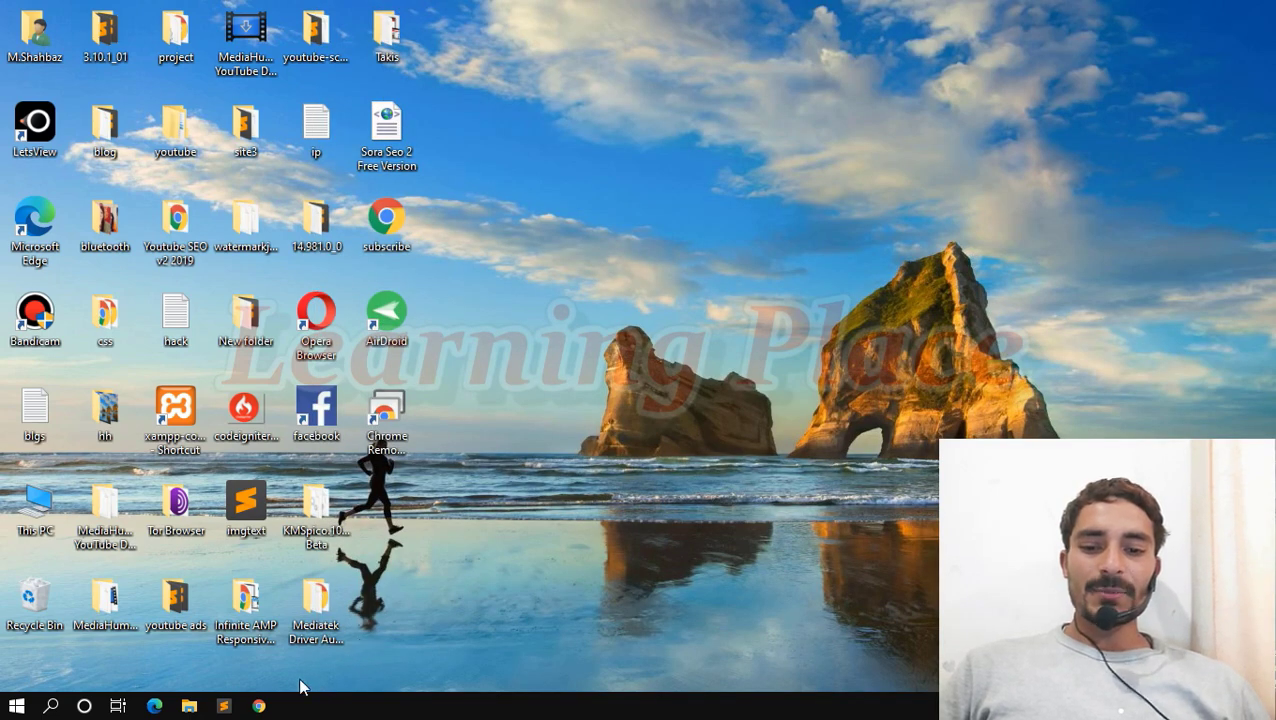
- Open a new Chrome window and go to youtuberview.com/green
left_click(271, 706)
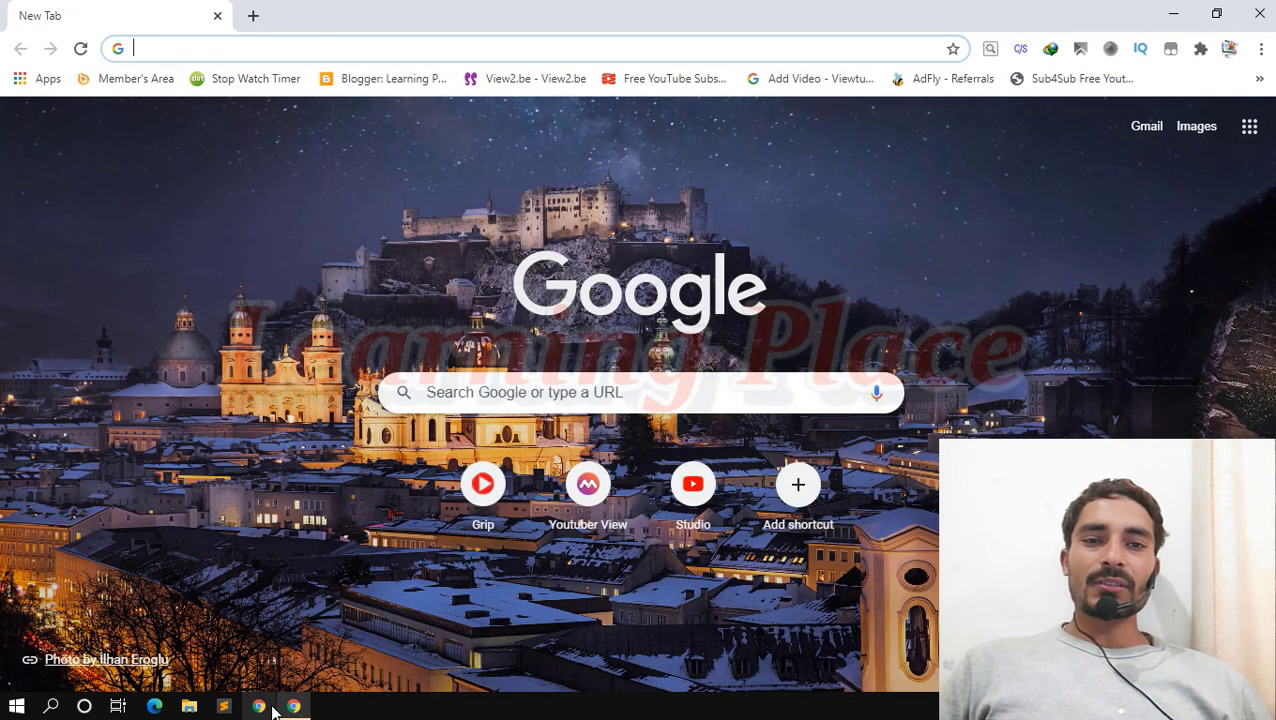
left_click(349, 54)
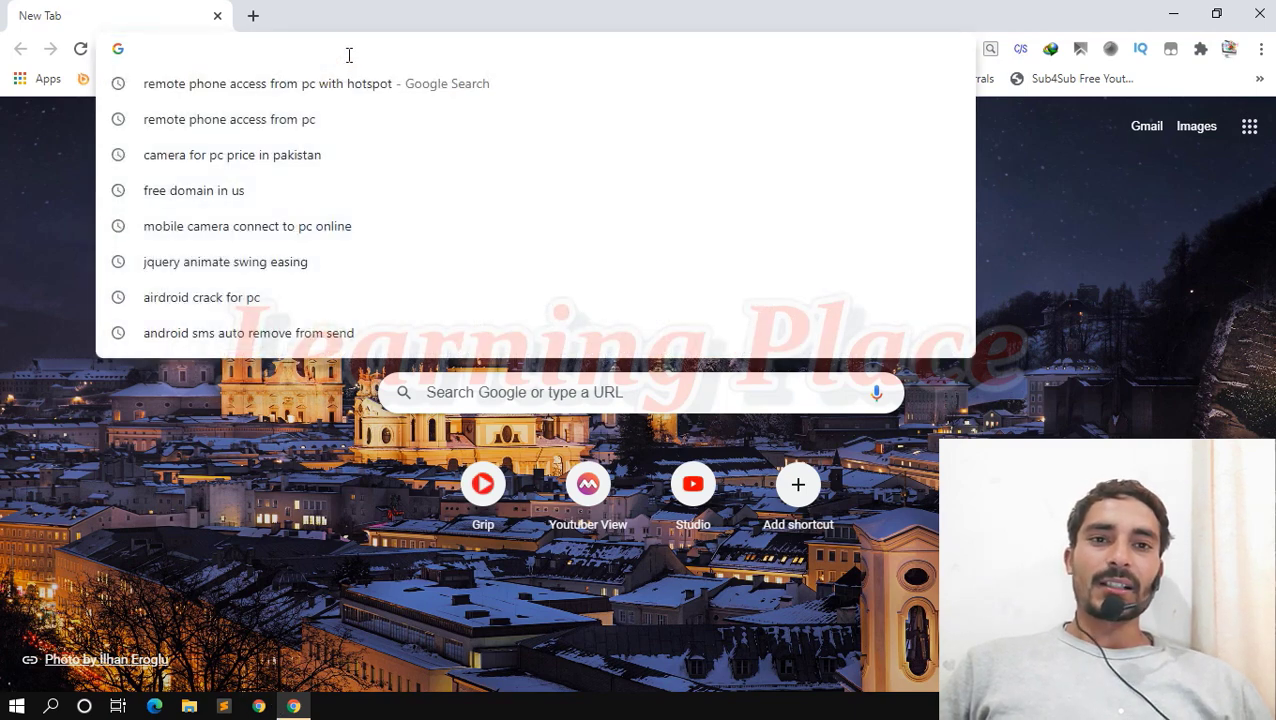
type("you")
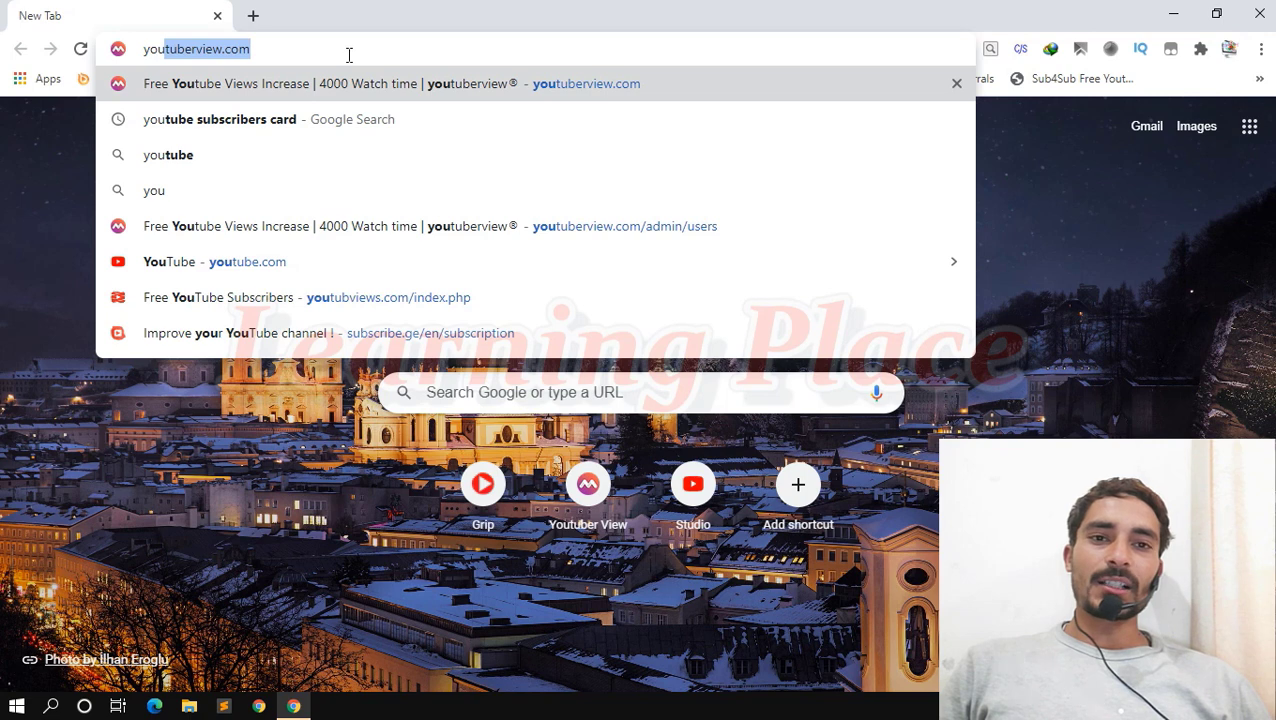
type("tuber")
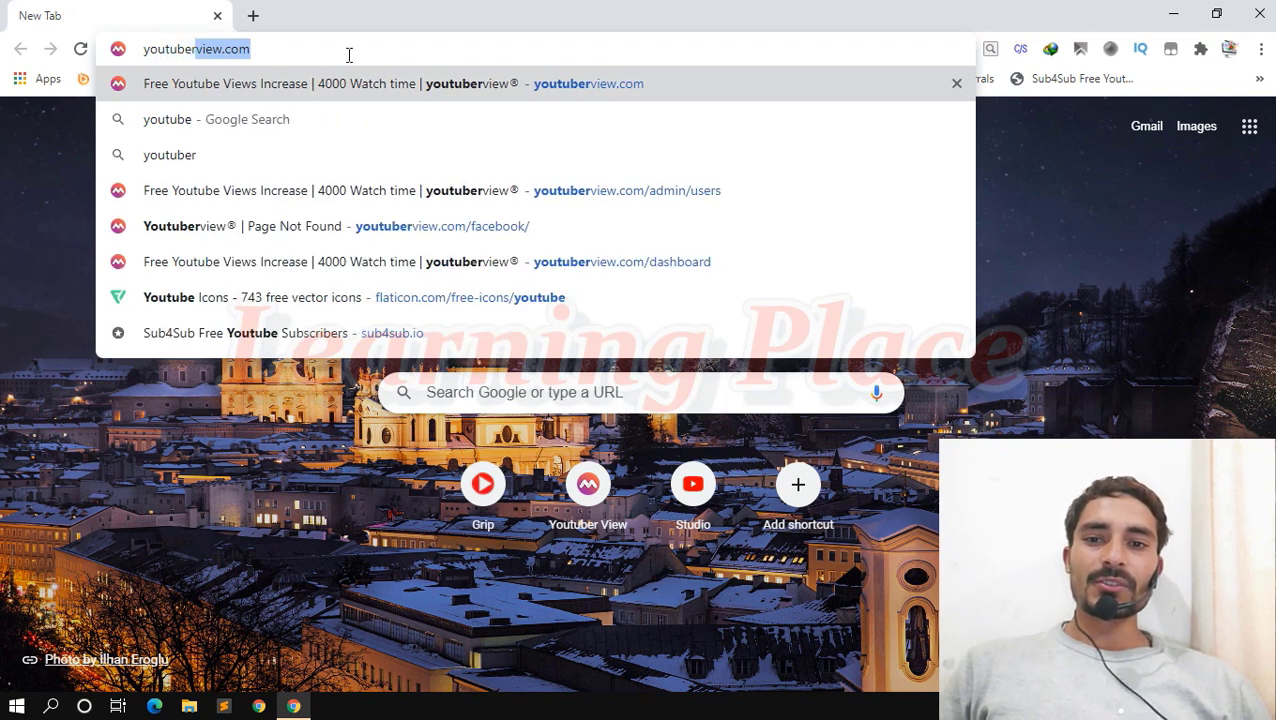
type("view.")
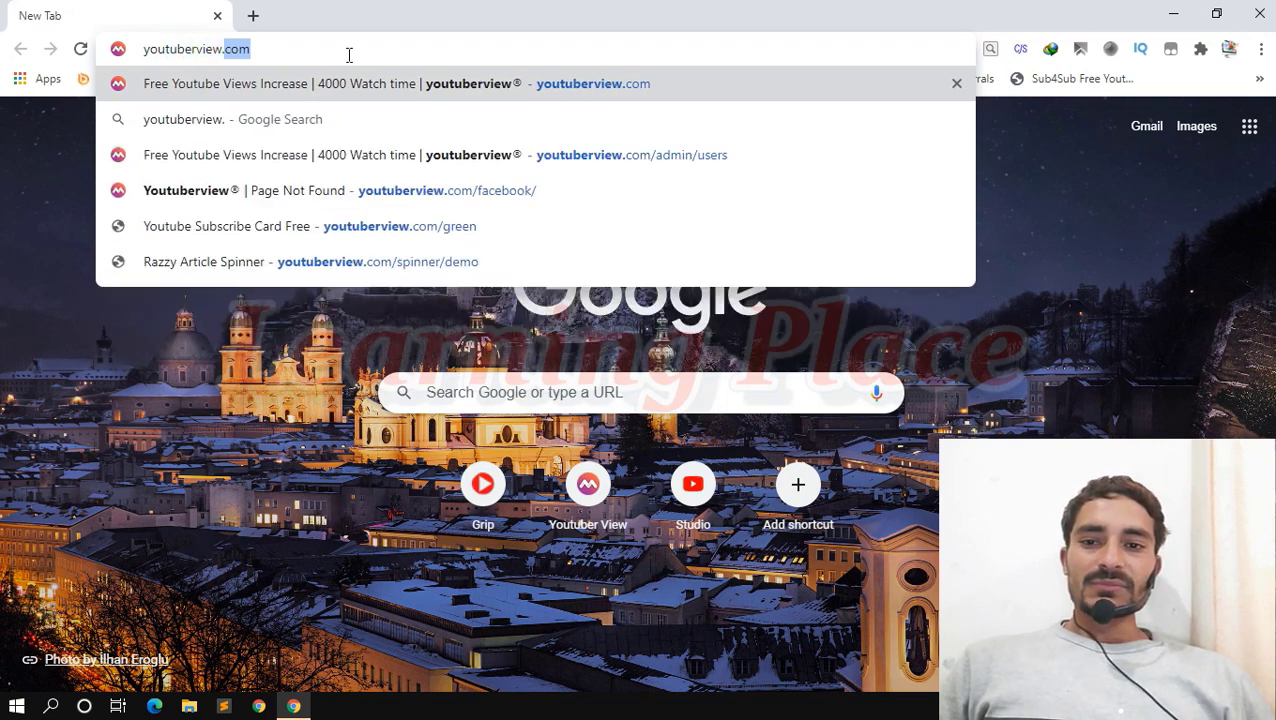
type("com/gree")
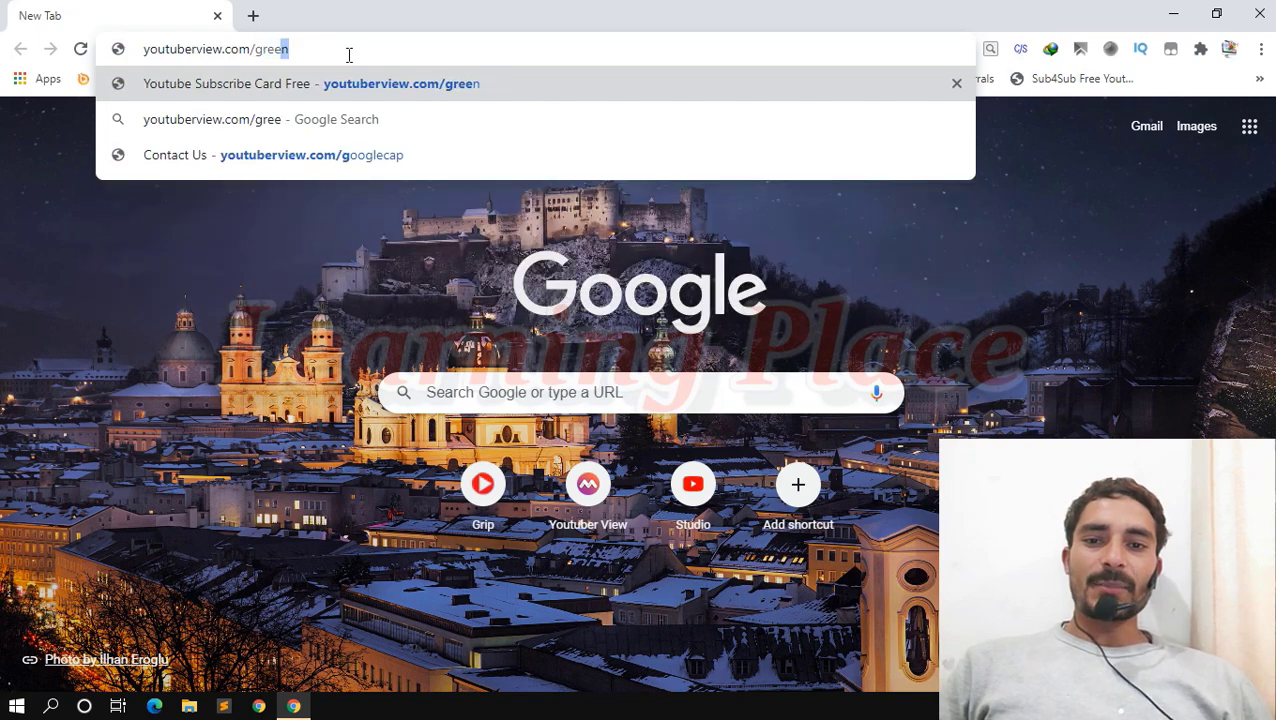
type("n")
key("Return")
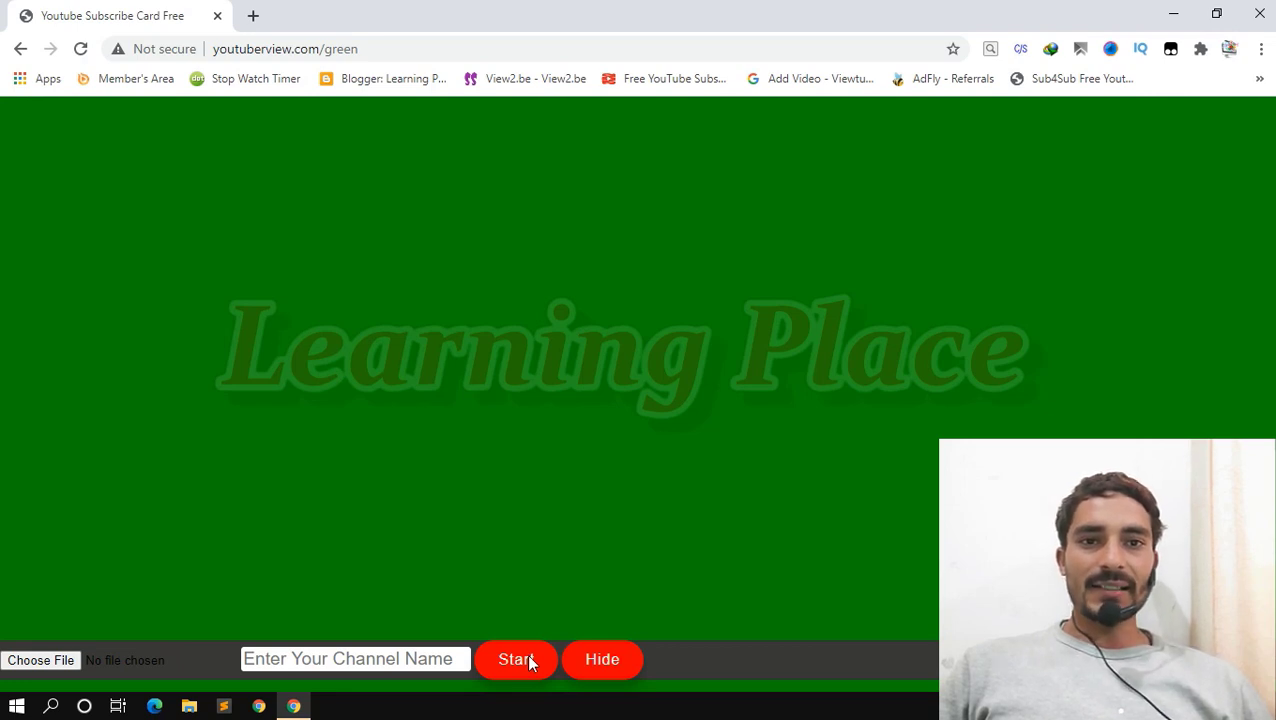
- Start the sample 'Learning Place' subscribe card playing over the green screen
left_click(531, 663)
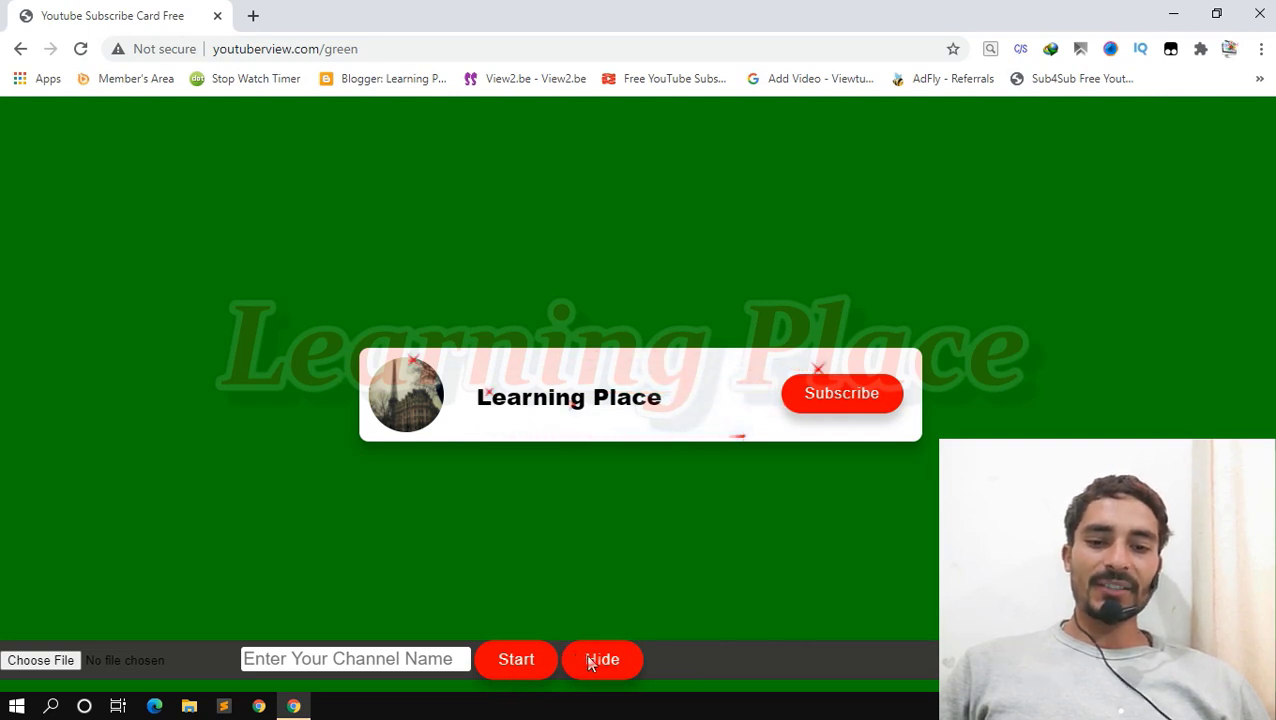
- Replay the sample card, trigger its Subscribed and bell animations, then hide it
left_click(590, 661)
left_click(539, 660)
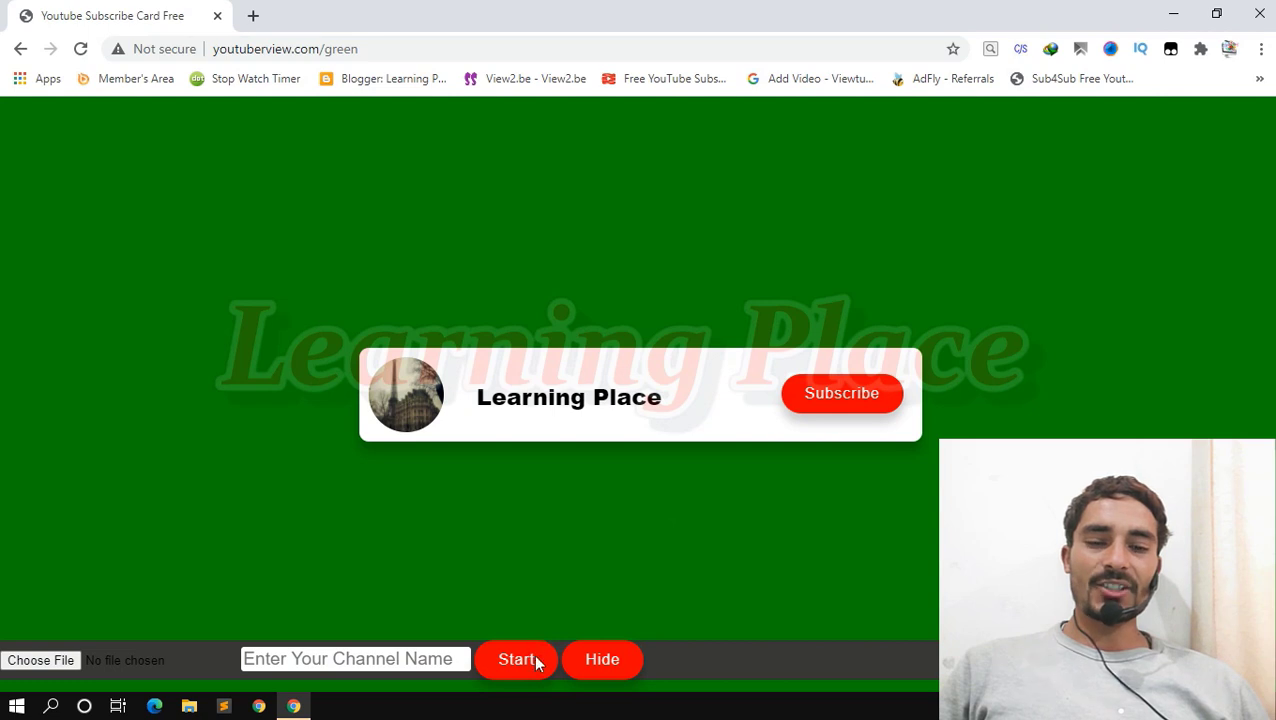
left_click(864, 414)
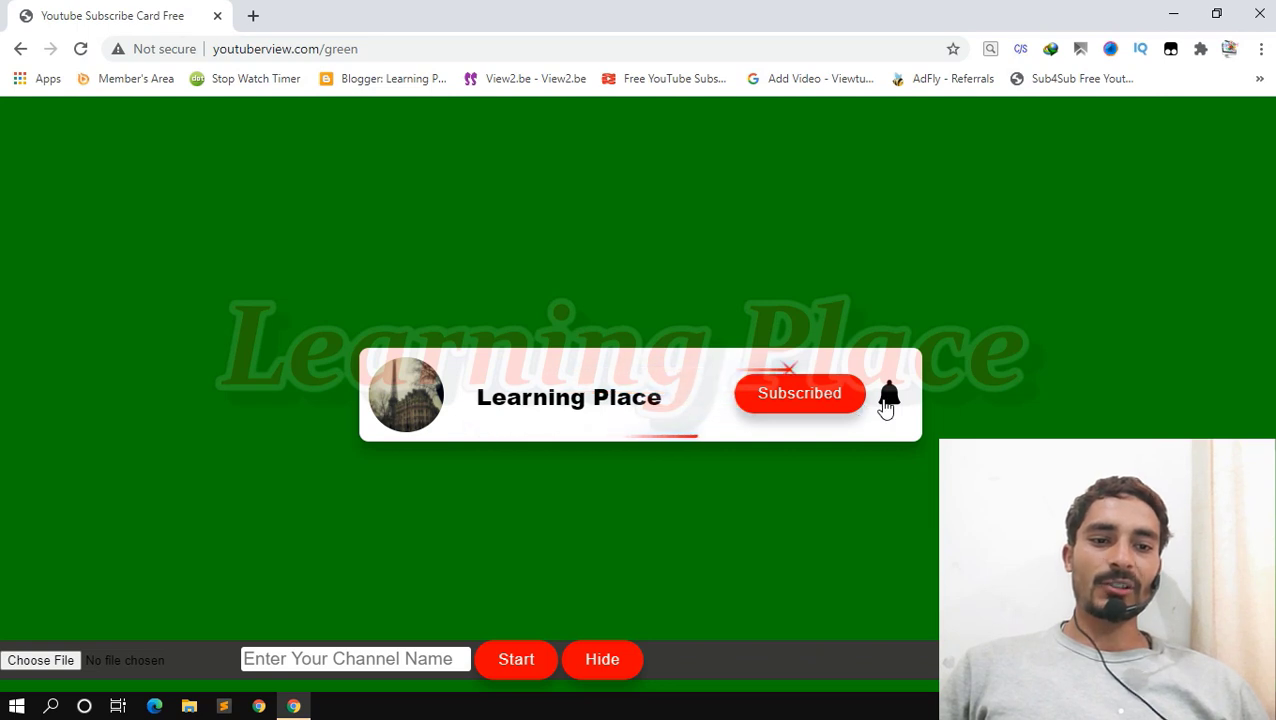
left_click(890, 405)
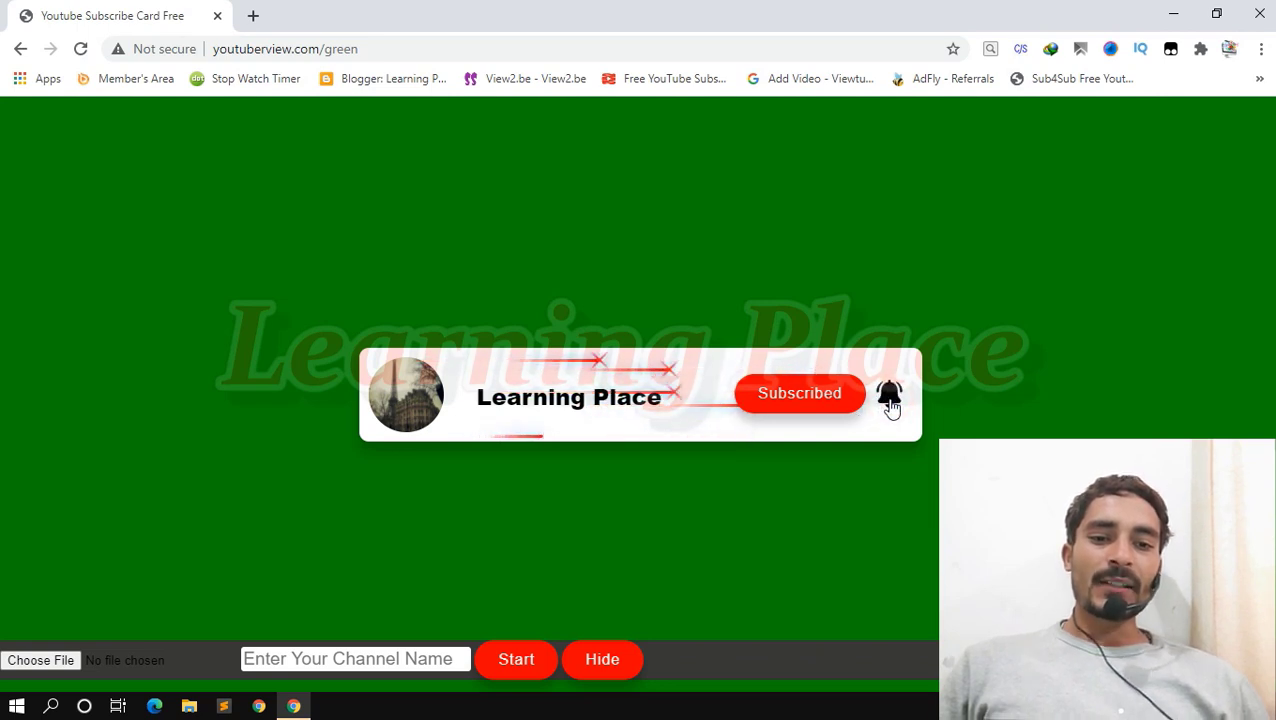
left_click(604, 658)
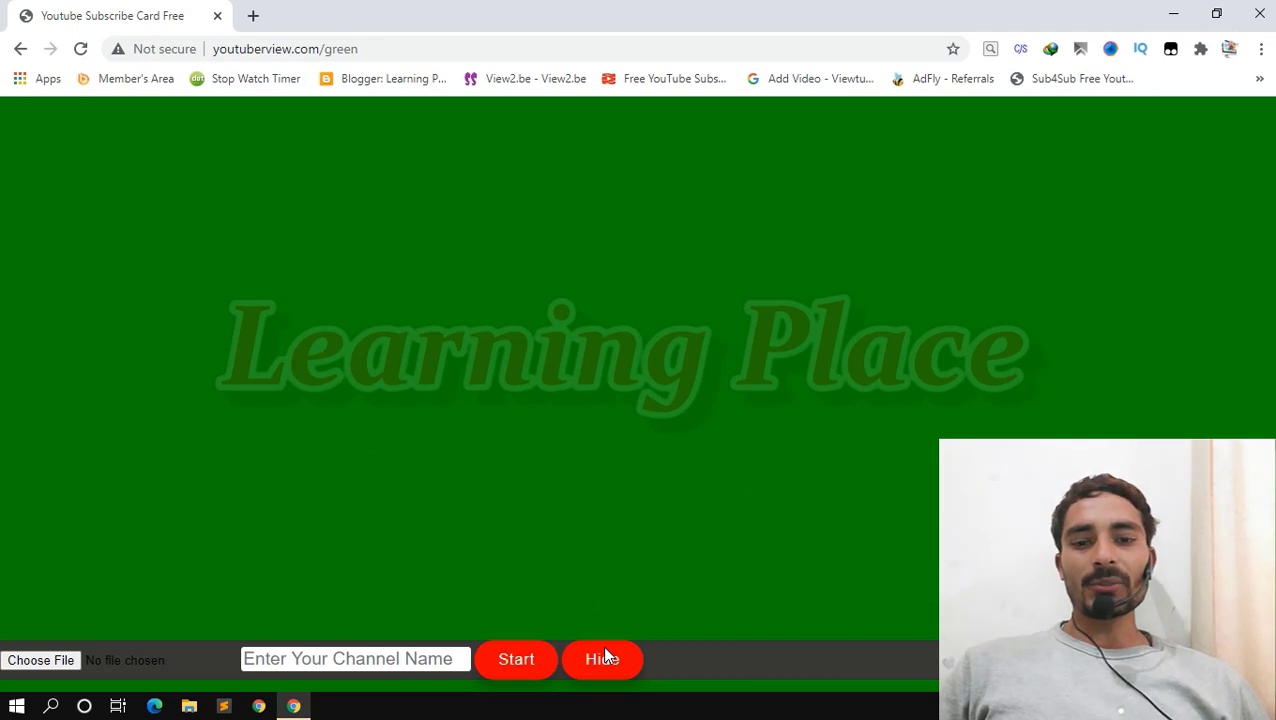
- Name the channel 'Information' and attach hd_flower_picture_01_hd_pictures_167032.jpg as the avatar
left_click(431, 659)
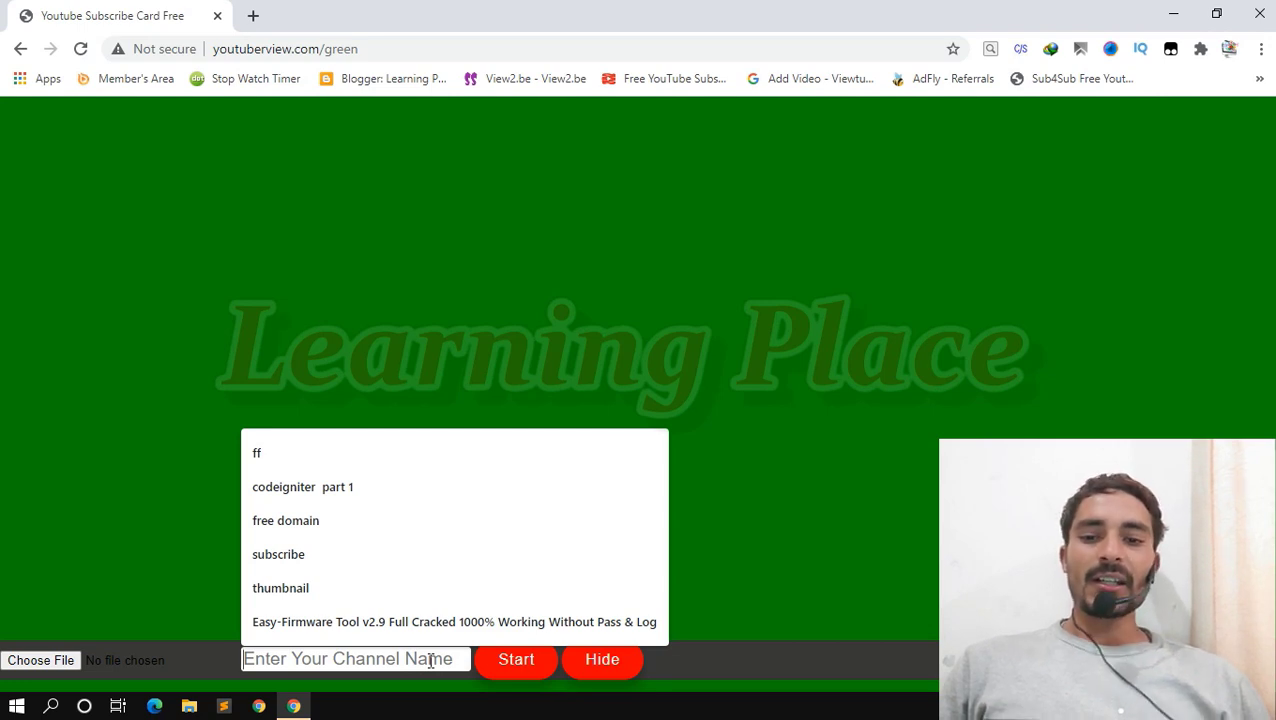
type("l")
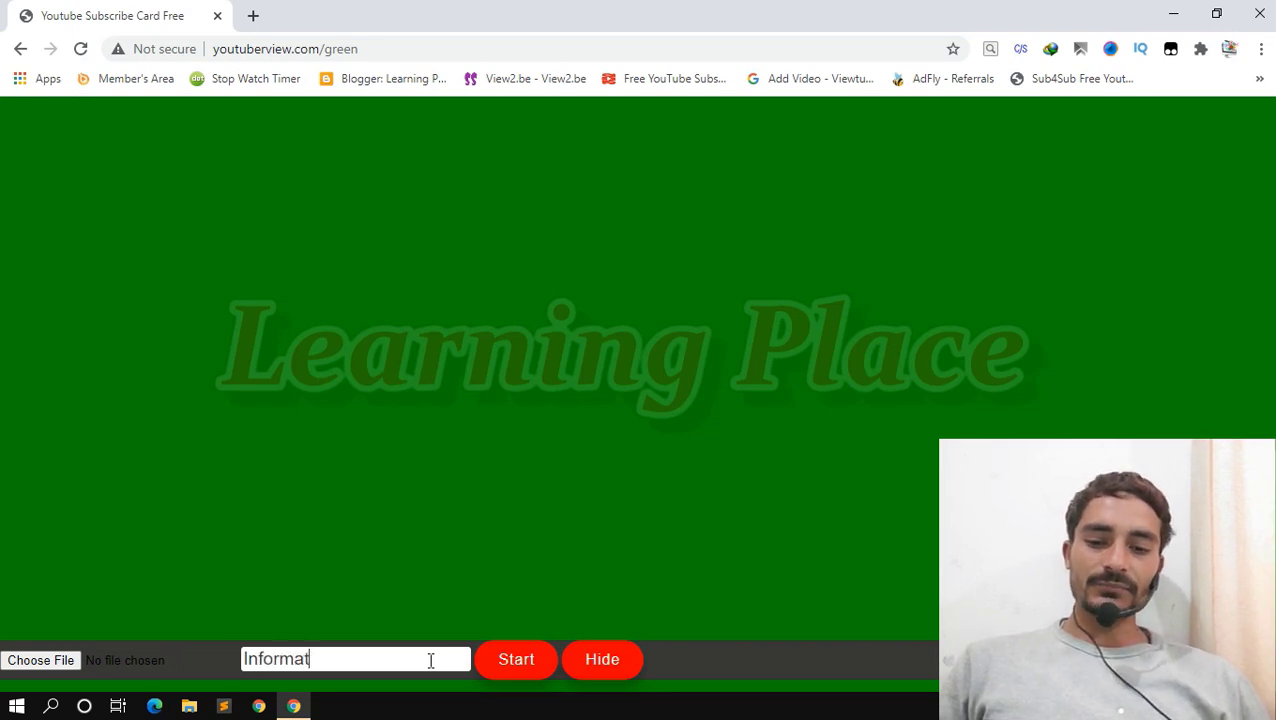
left_click(33, 662)
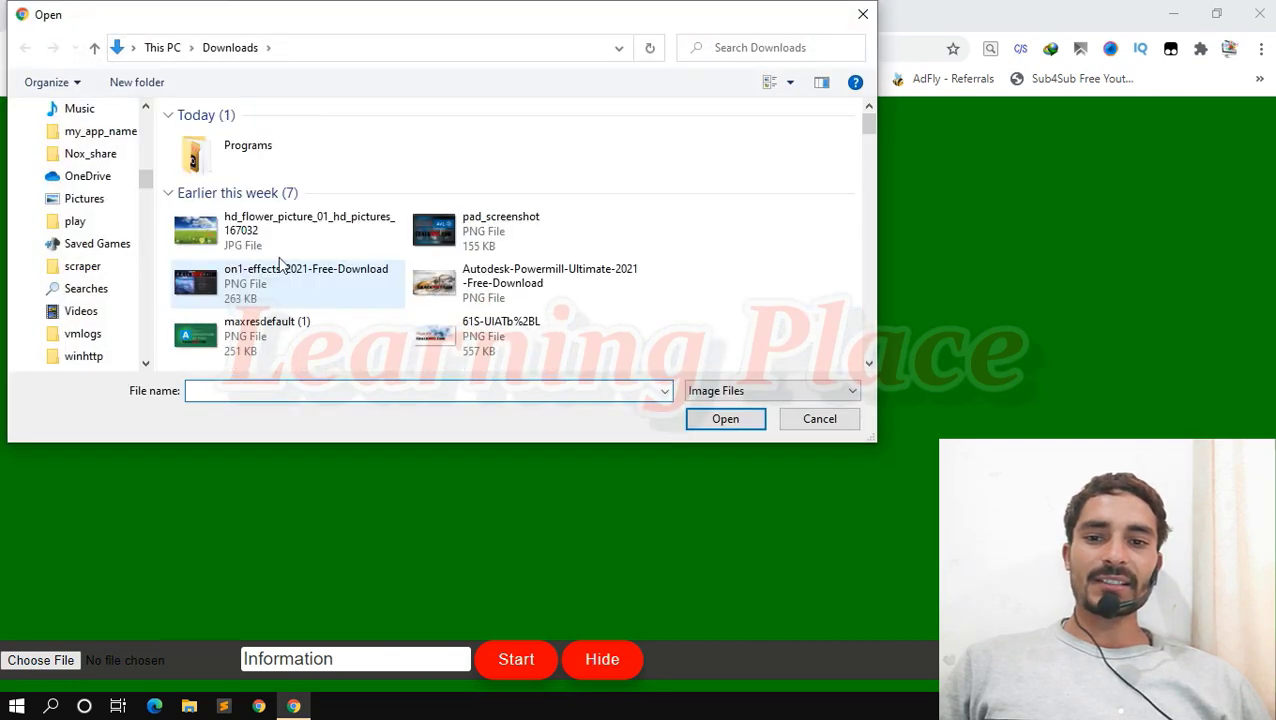
left_click(265, 242)
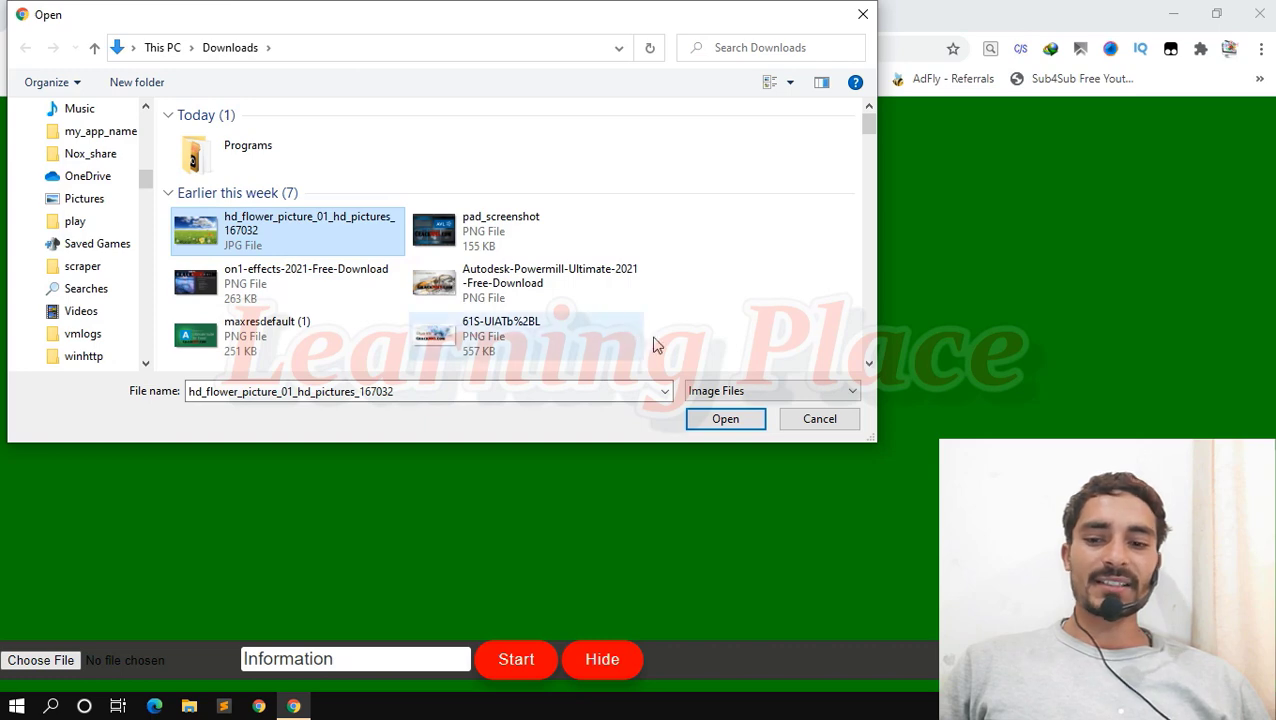
left_click(699, 417)
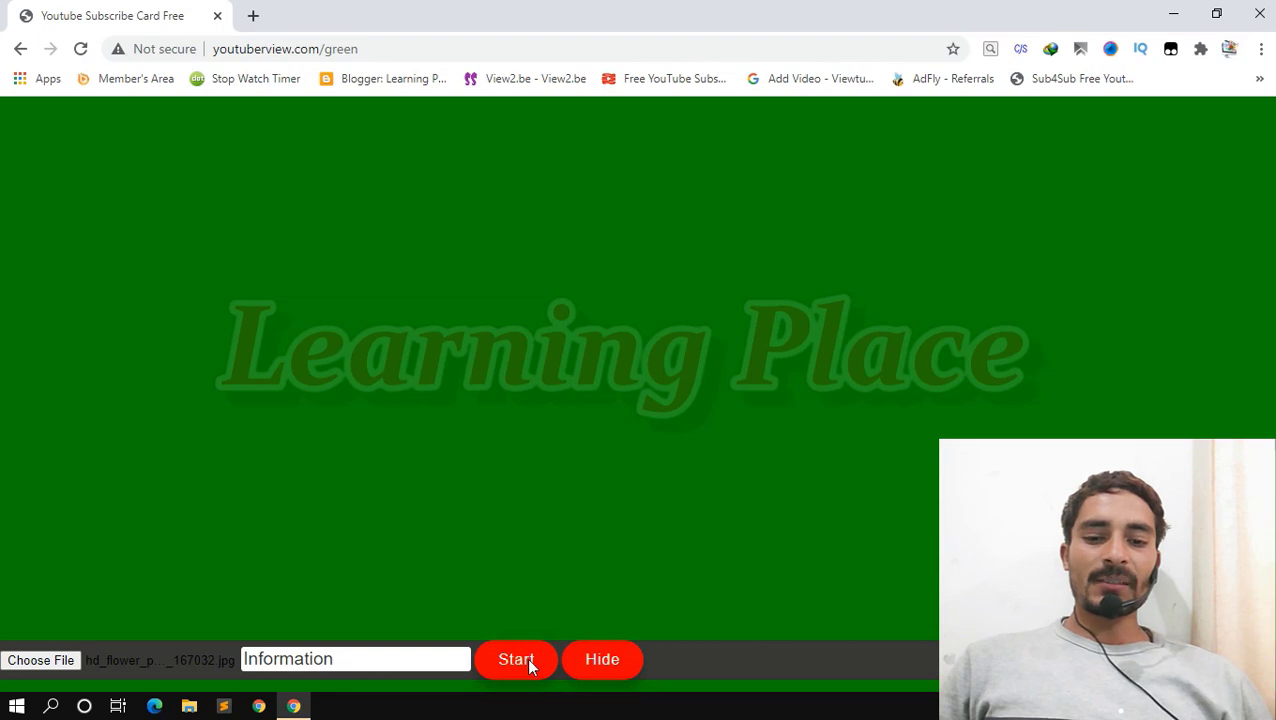
- Play the 'Information' card with the flower avatar, replay it, and clear a stray page selection
left_click(529, 660)
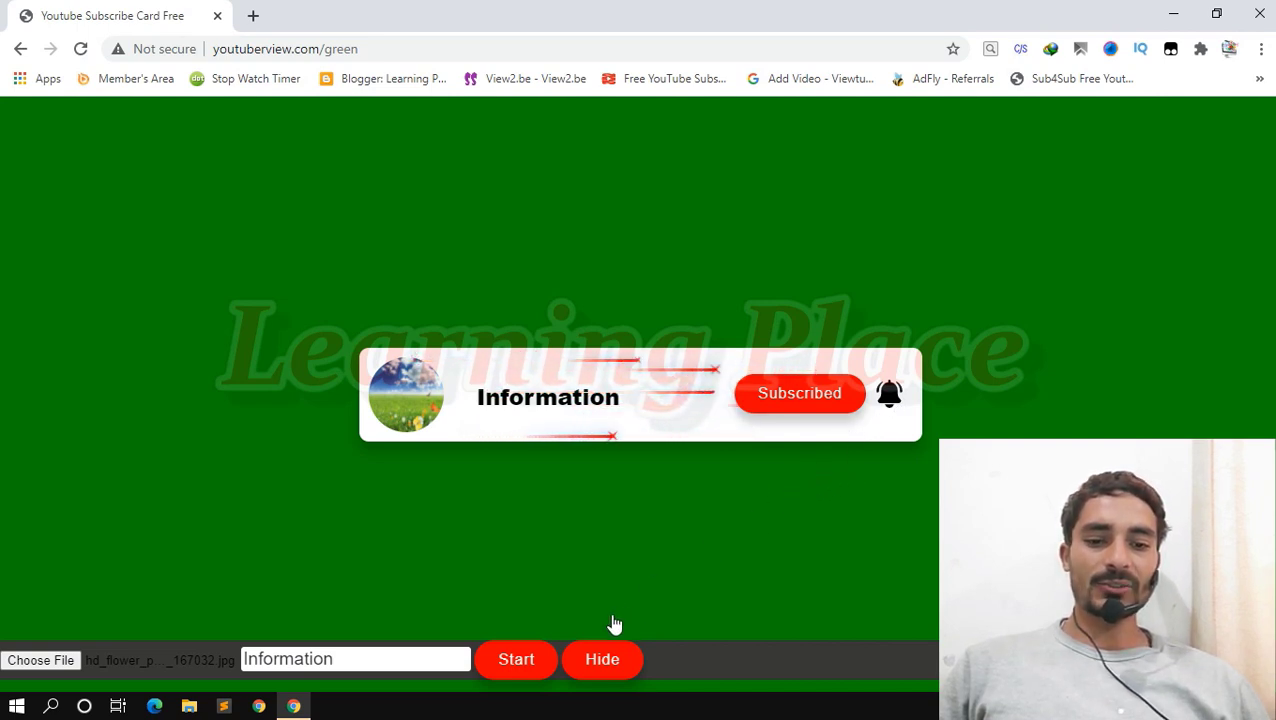
left_click(608, 662)
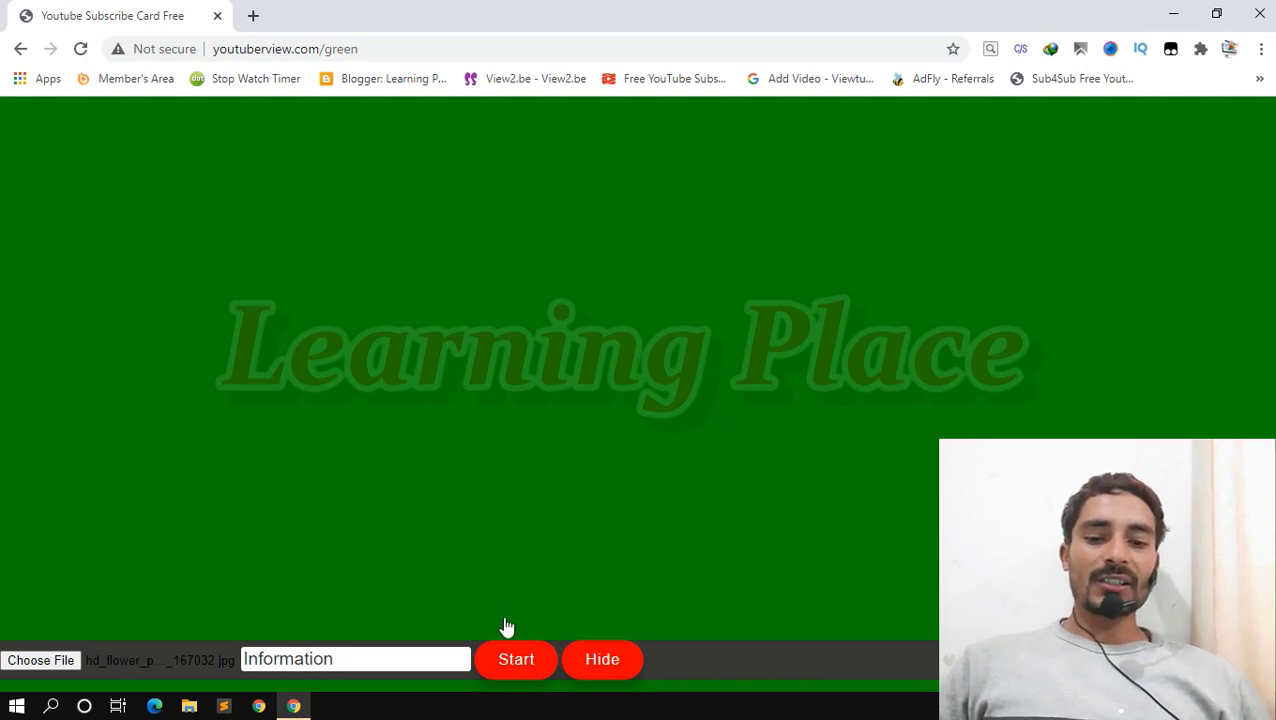
left_click(508, 655)
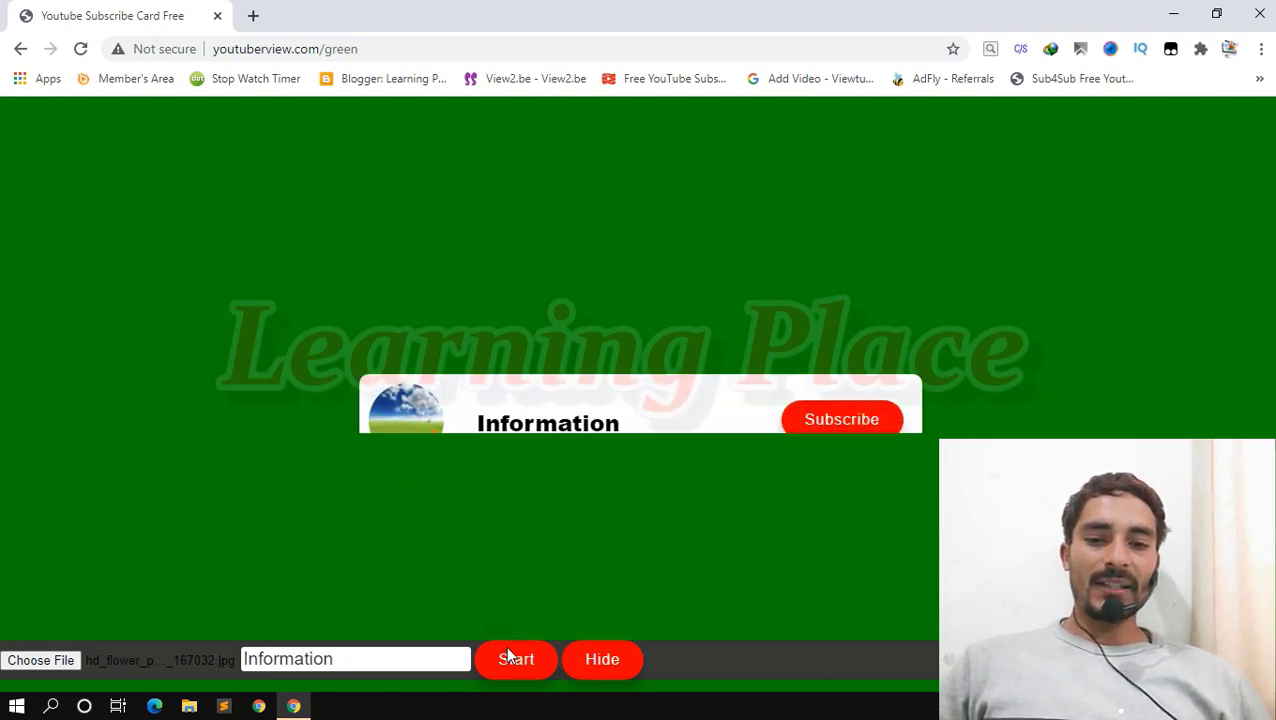
left_click(175, 185)
key("ctrl+a")
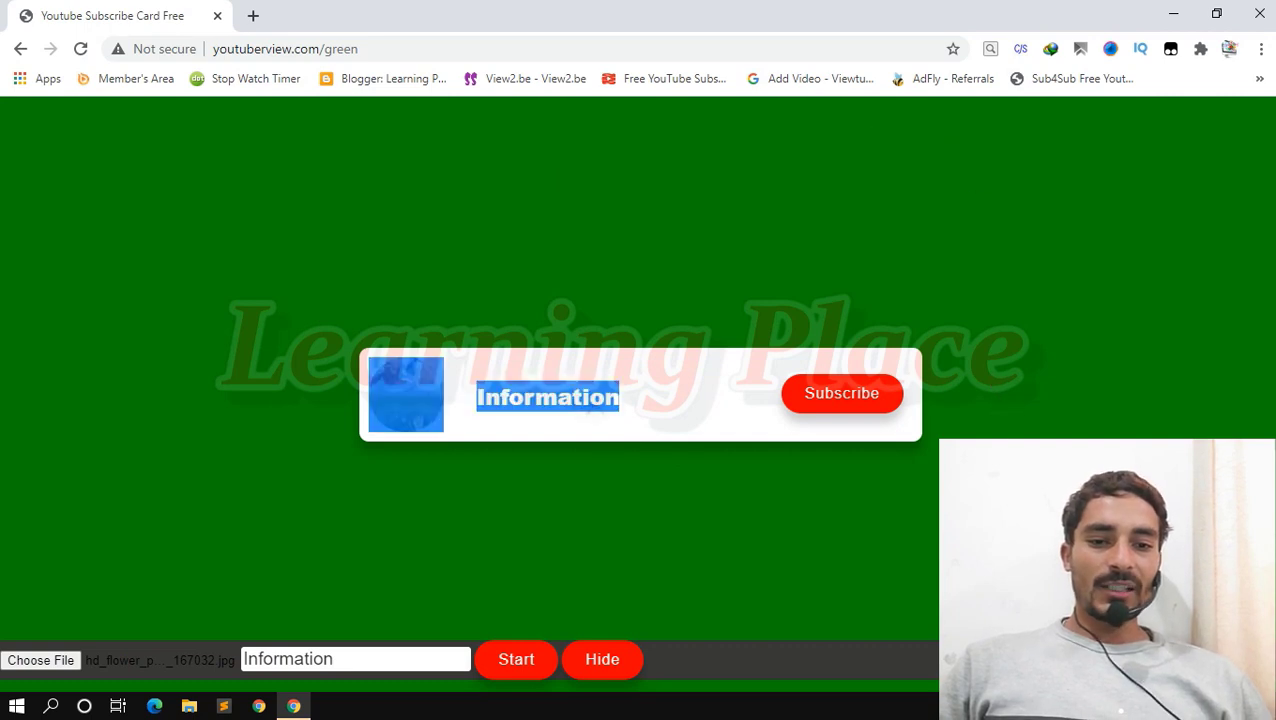
left_click(521, 569)
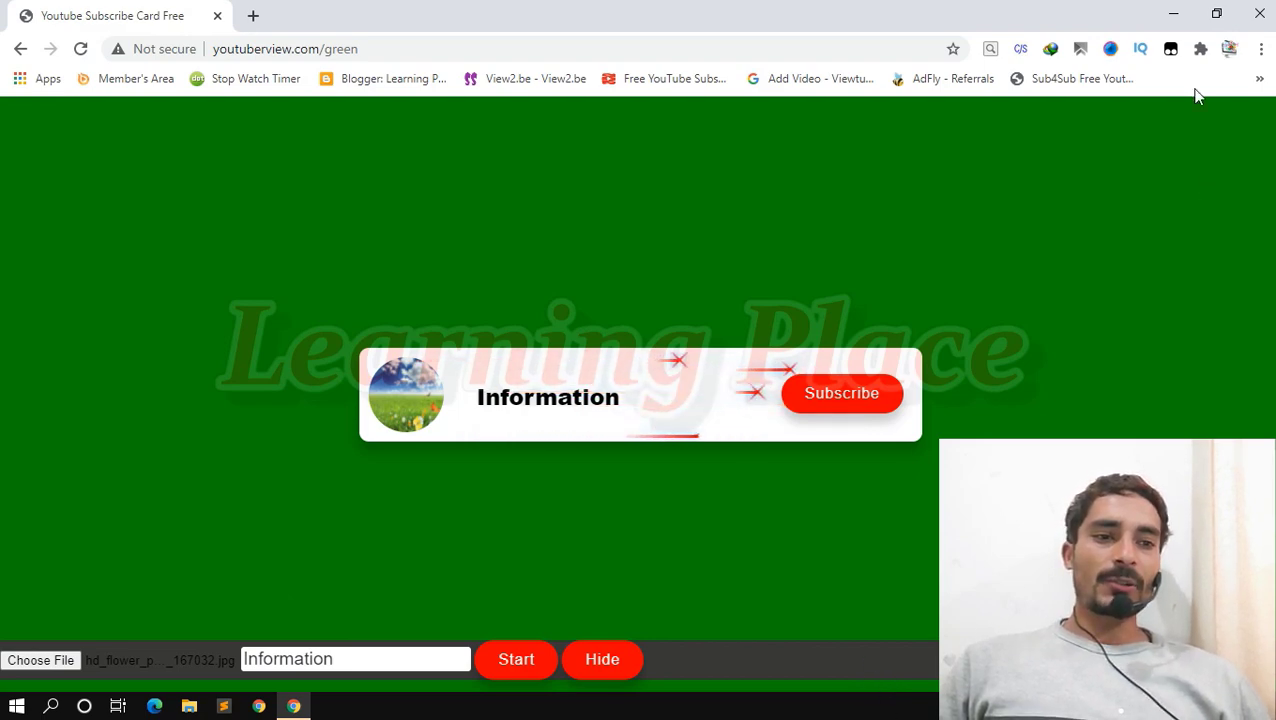
- Minimize the Chrome window to reveal the desktop
left_click(1172, 12)
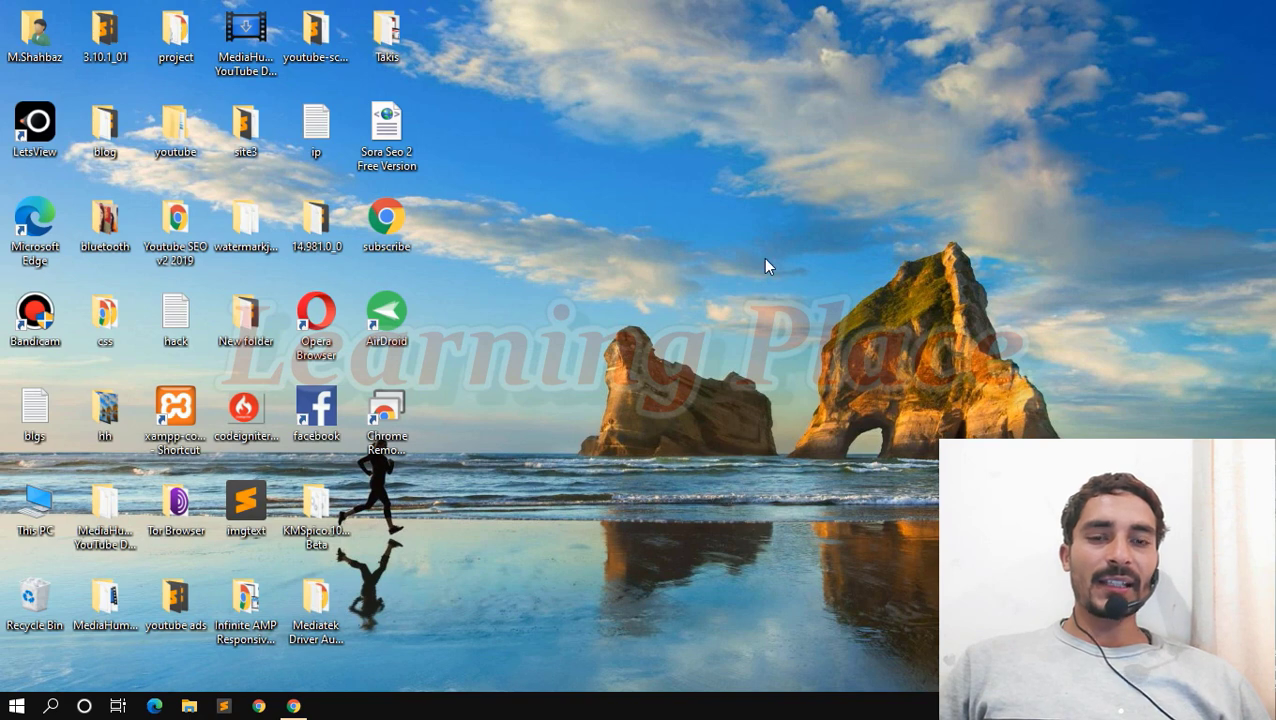